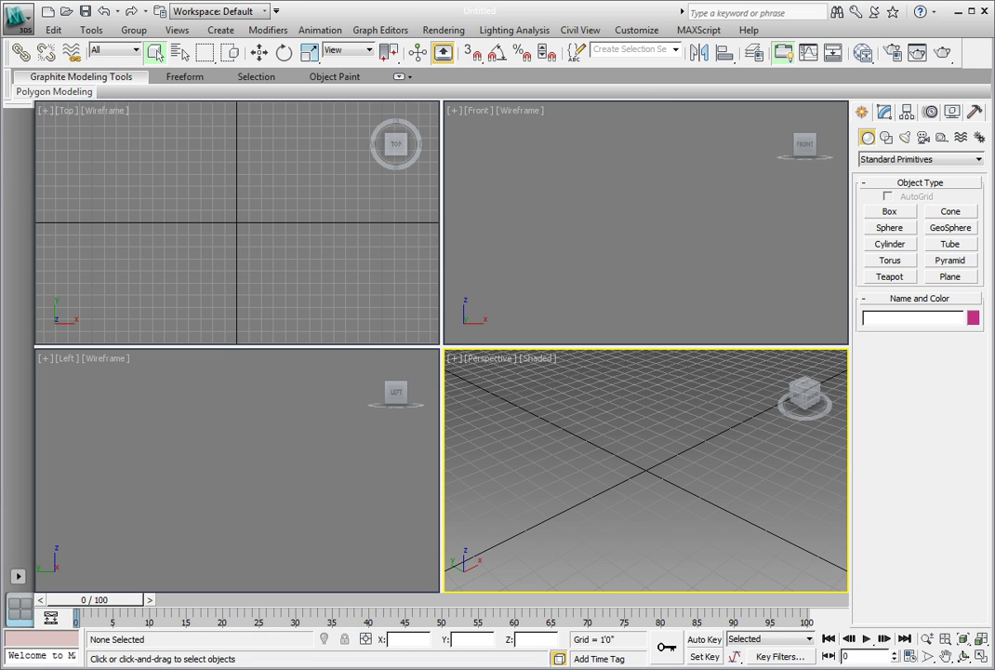
# Open Ch06_facade03.max from the CH 06 scenes folder.
pyautogui.click(17, 16)
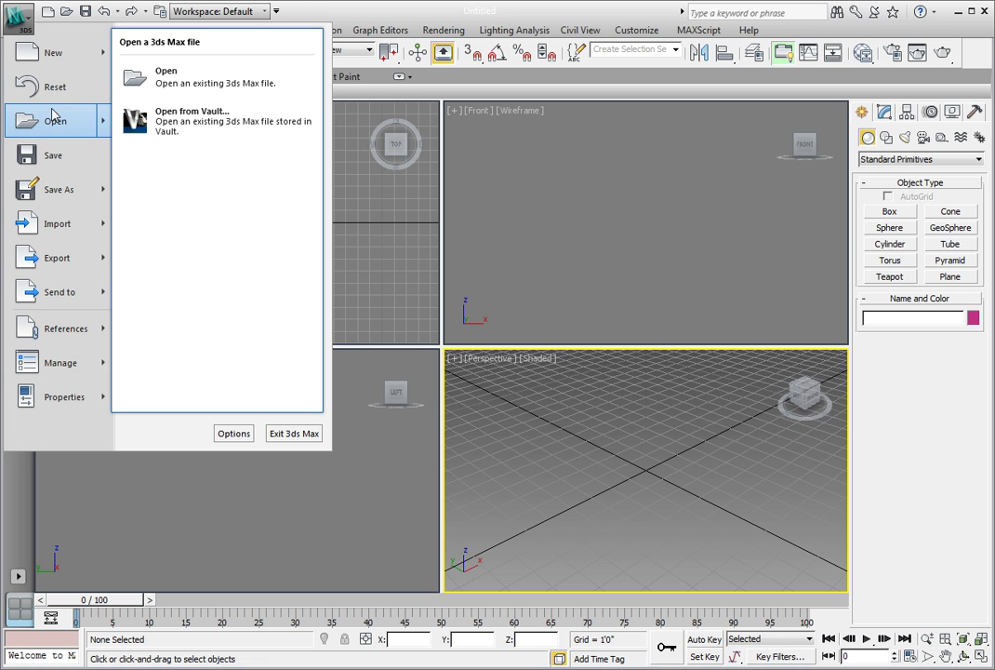
pyautogui.click(51, 117)
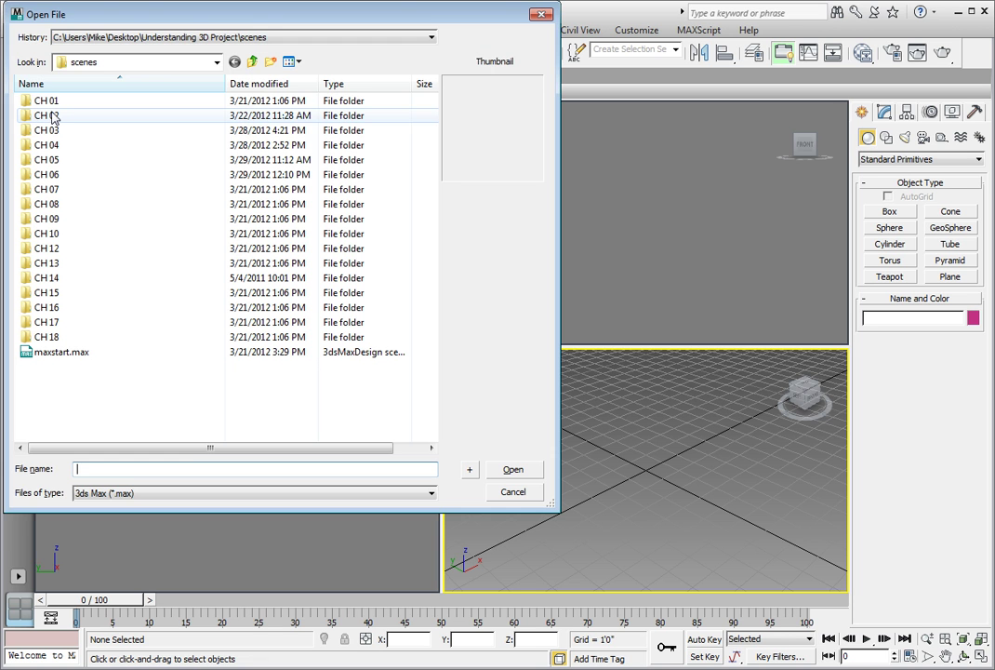
pyautogui.doubleClick(186, 177)
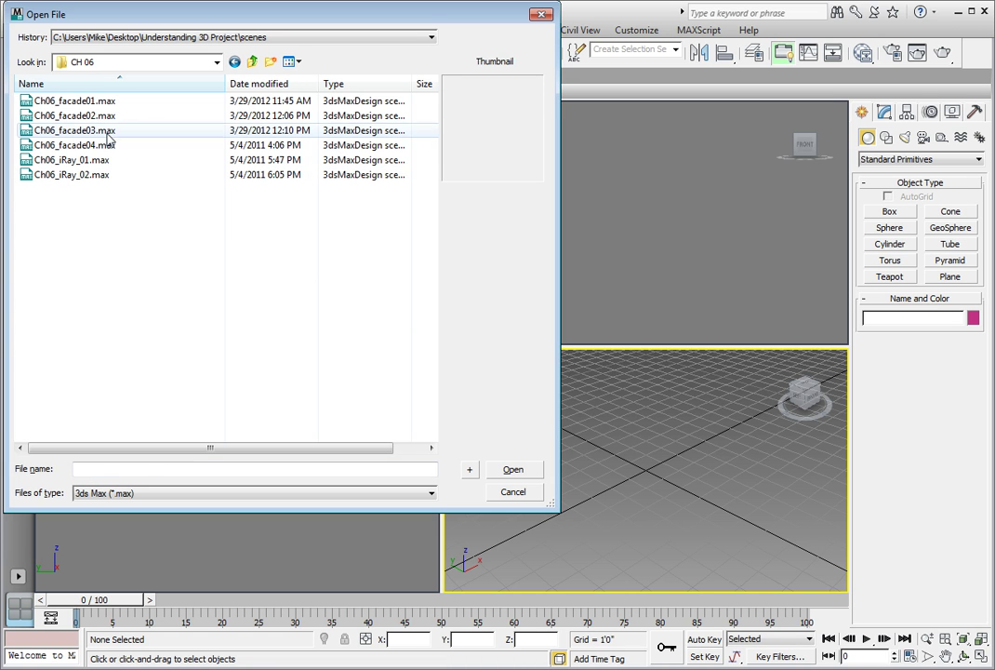
pyautogui.click(79, 130)
pyautogui.click(511, 468)
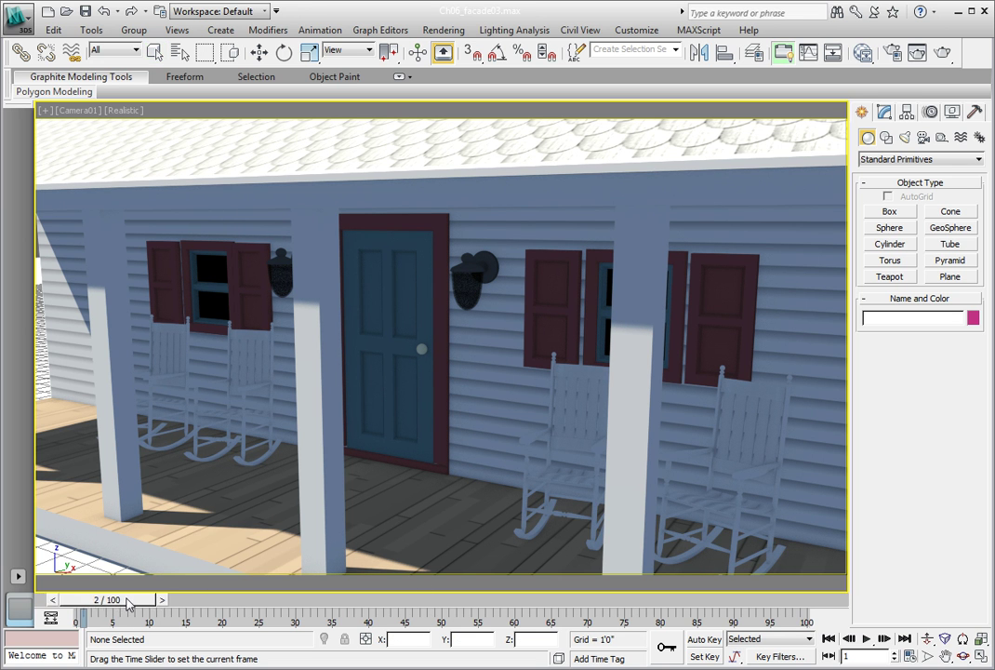
# Scrub the time slider through the Camera01 porch animation, then open the Tools menu.
pyautogui.moveTo(121, 601)
pyautogui.mouseDown()
pyautogui.moveTo(790, 605)
pyautogui.moveTo(107, 606)
pyautogui.mouseUp()
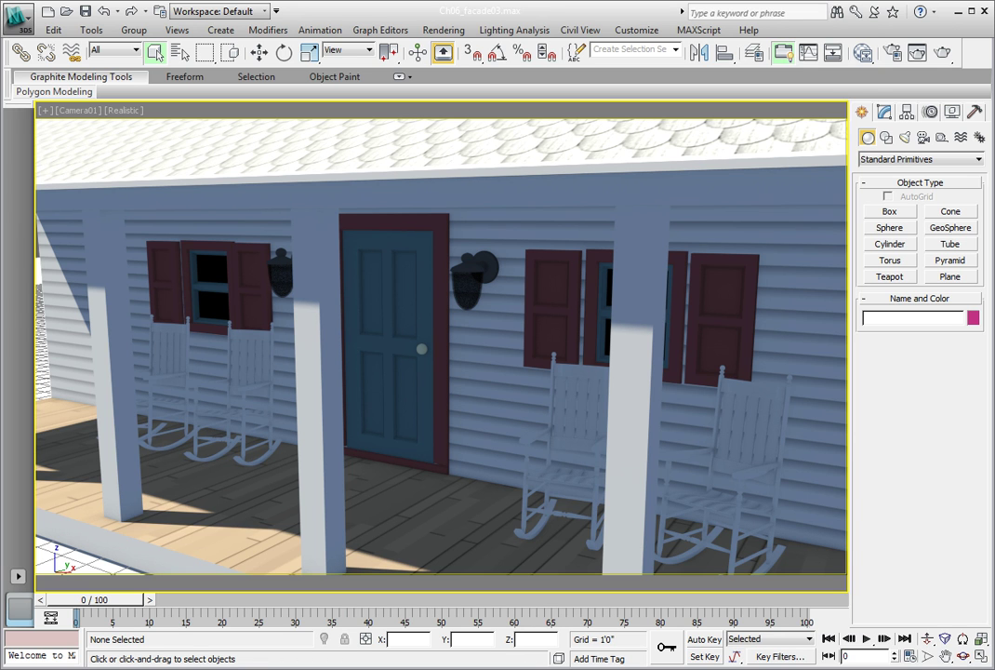
pyautogui.click(97, 32)
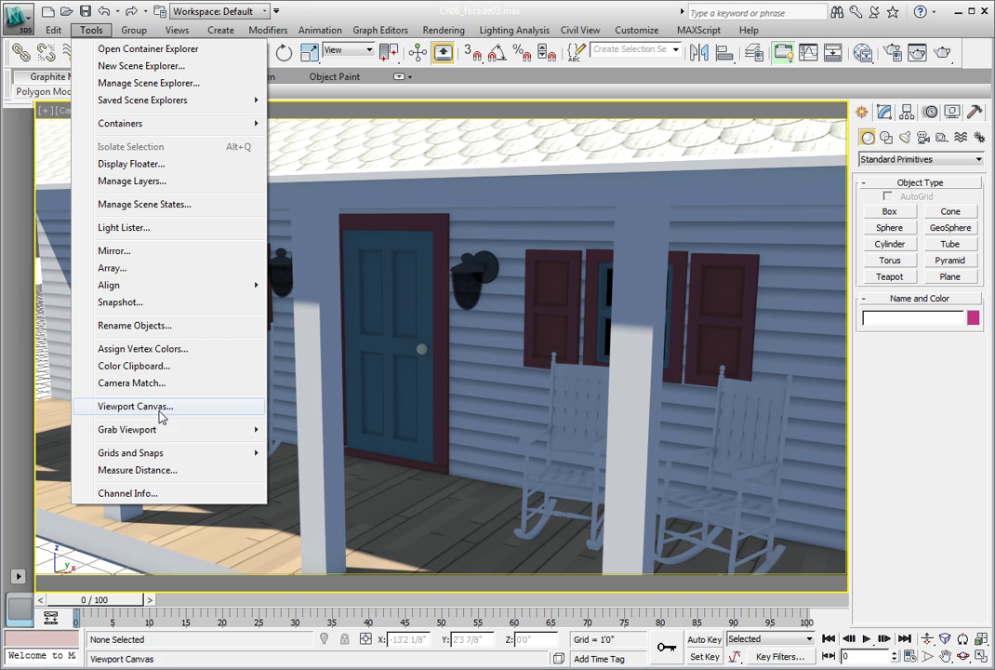
pyautogui.moveTo(128, 429)
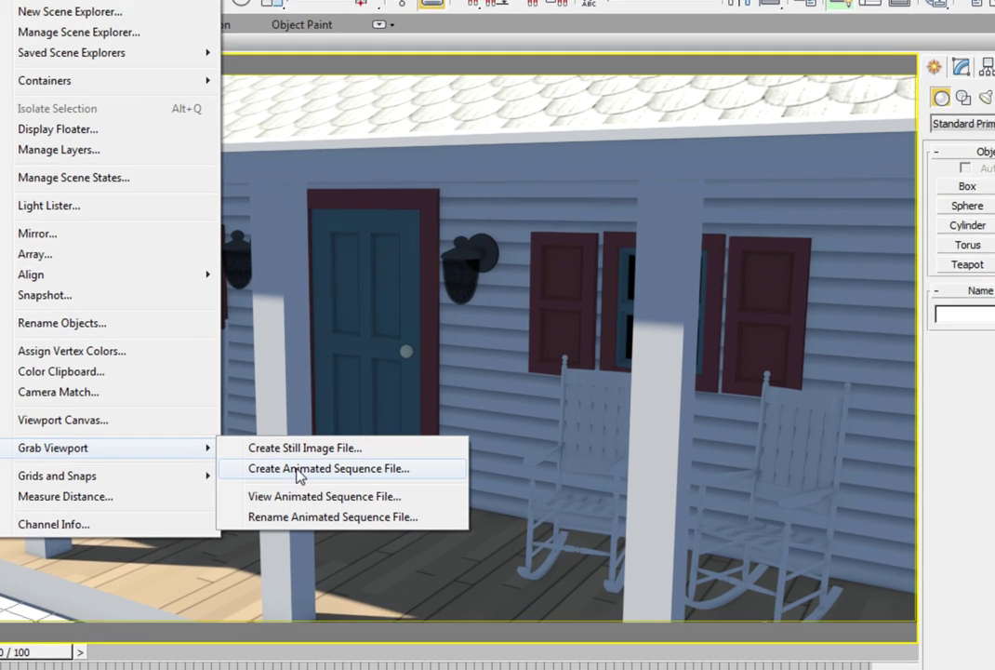
# Choose Grab Viewport > Create Animated Sequence File to bring up Make Preview.
pyautogui.click(298, 470)
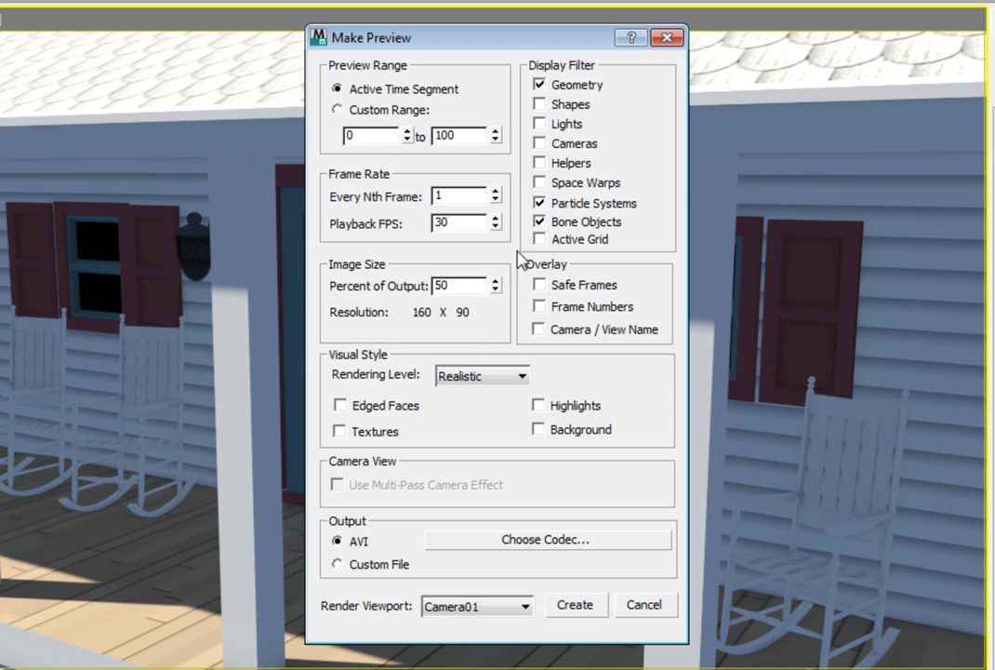
# Exclude bones and particles, stamp frame numbers and camera name, keep Realistic rendering.
pyautogui.click(540, 222)
pyautogui.click(540, 203)
pyautogui.click(539, 306)
pyautogui.click(538, 330)
pyautogui.click(500, 380)
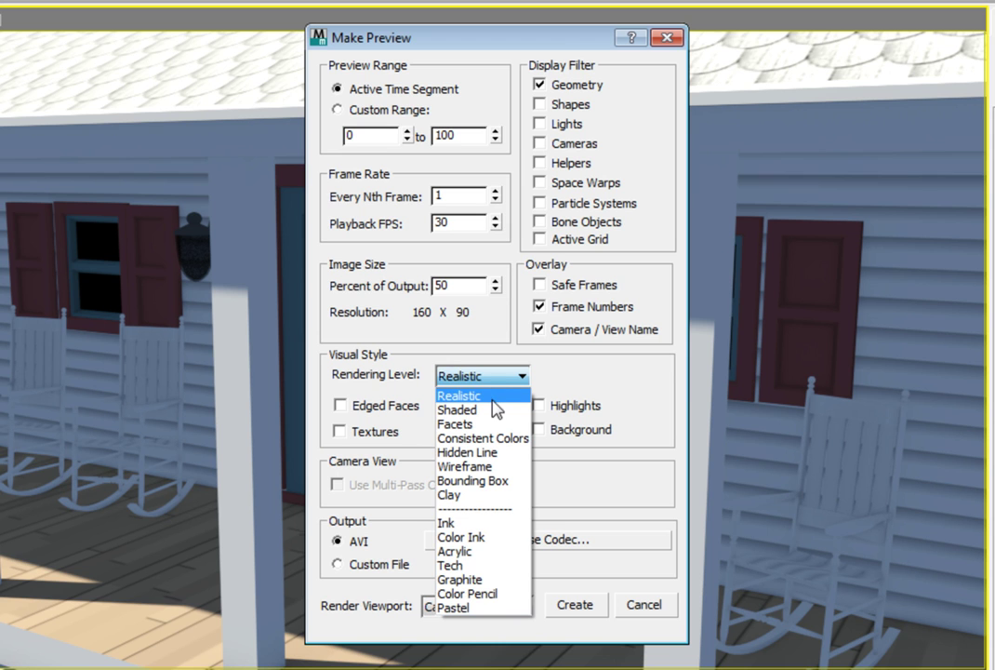
pyautogui.click(492, 386)
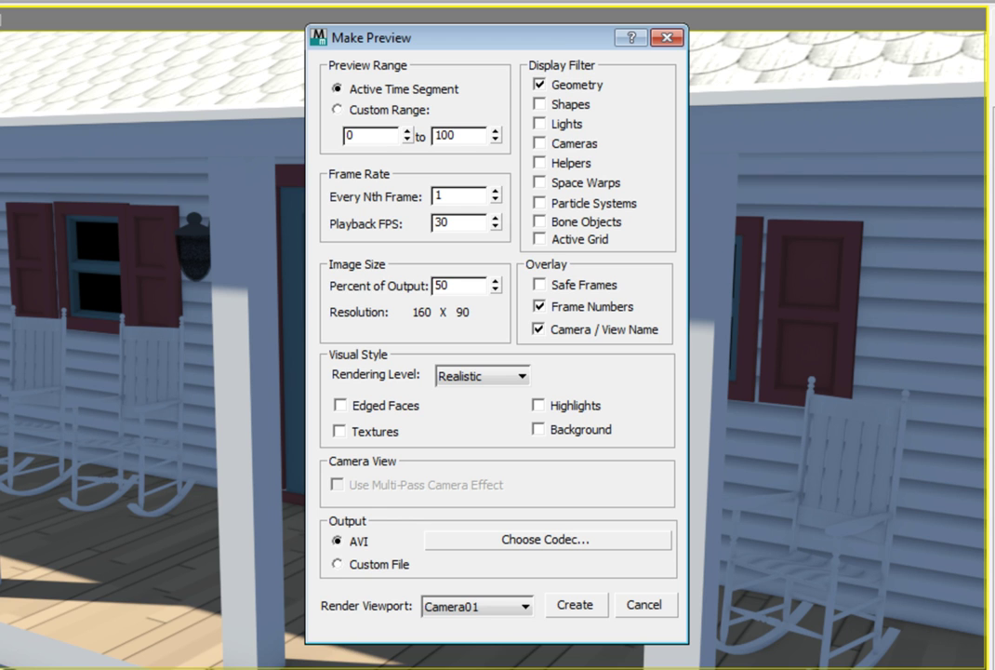
# Open the codec settings and keep Microsoft Video 1 as the compressor.
pyautogui.click(568, 543)
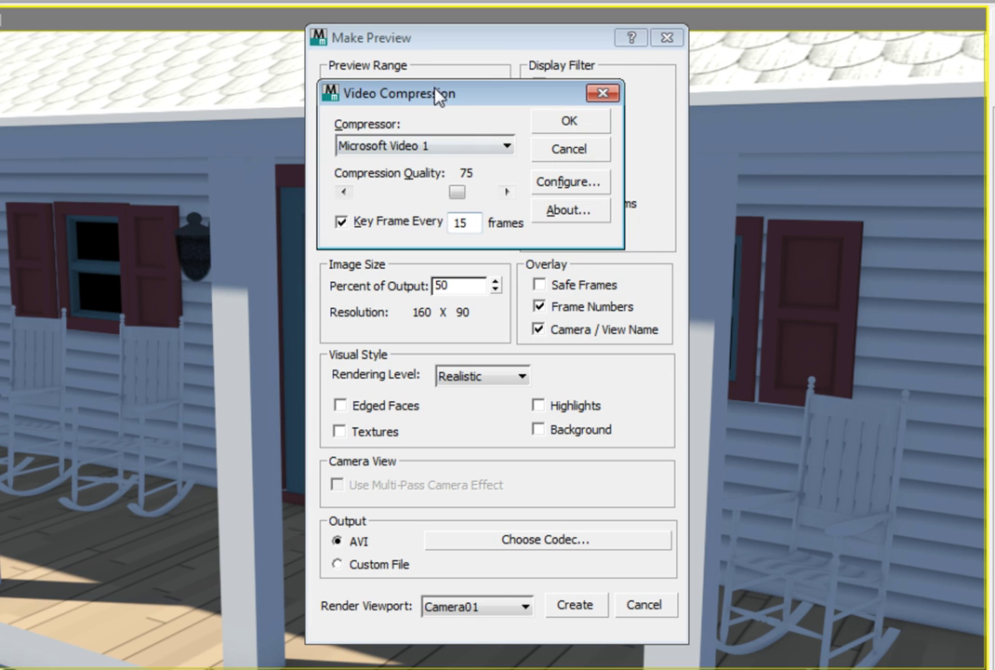
pyautogui.moveTo(437, 101); pyautogui.dragTo(587, 260)
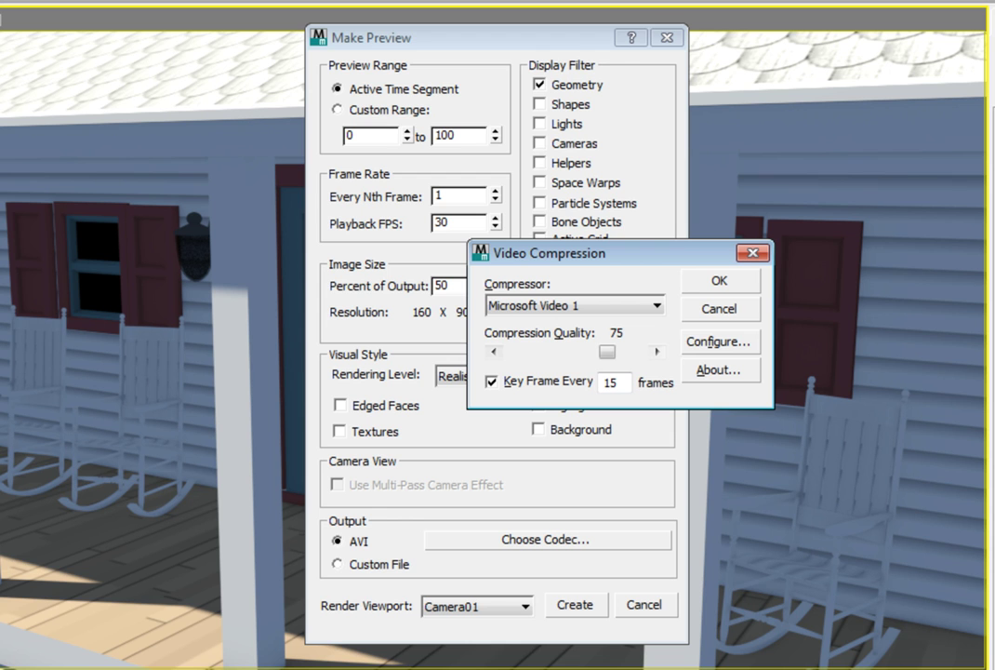
pyautogui.click(646, 316)
pyautogui.click(649, 319)
# Confirm the Microsoft Video 1 codec and create the 100-frame Camera01 preview.
pyautogui.click(719, 281)
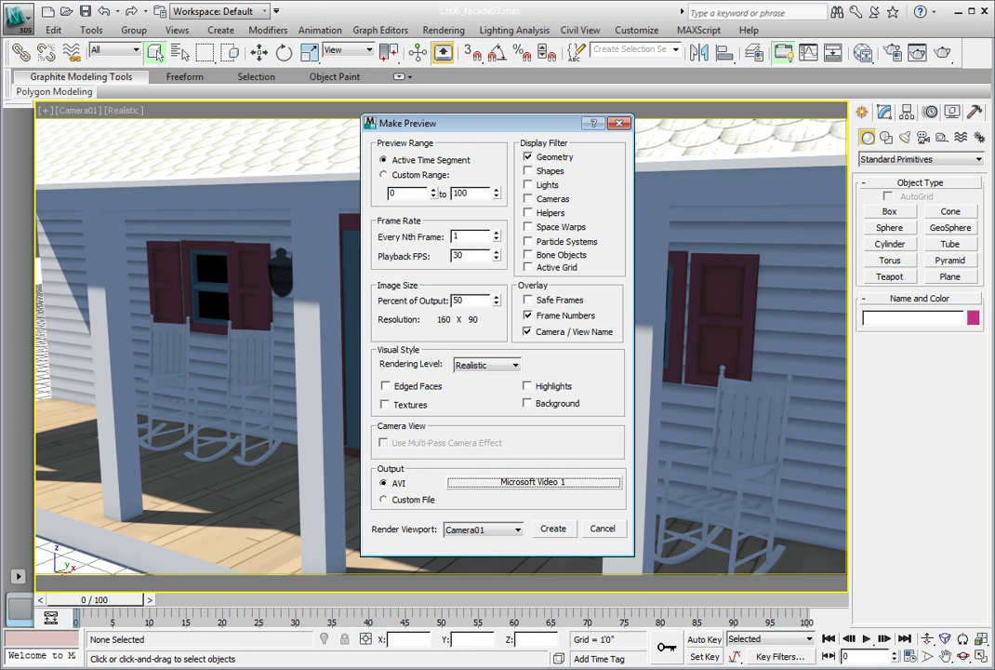
pyautogui.click(550, 528)
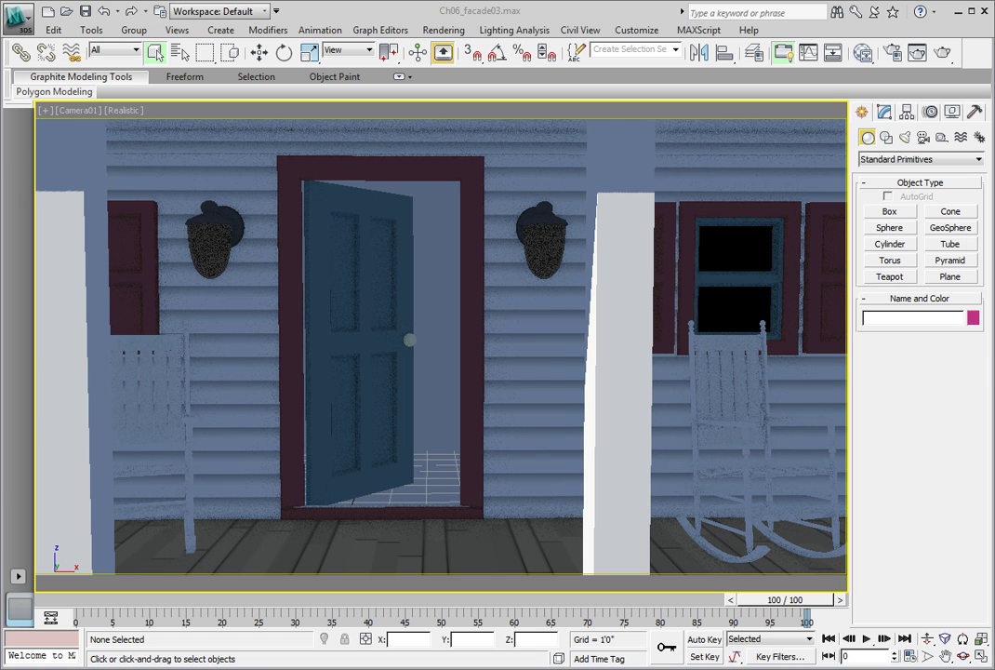
# Watch the porch preview in Windows Media Player, then drag the player off-screen.
pyautogui.moveTo(818, 164); pyautogui.dragTo(507, 170)
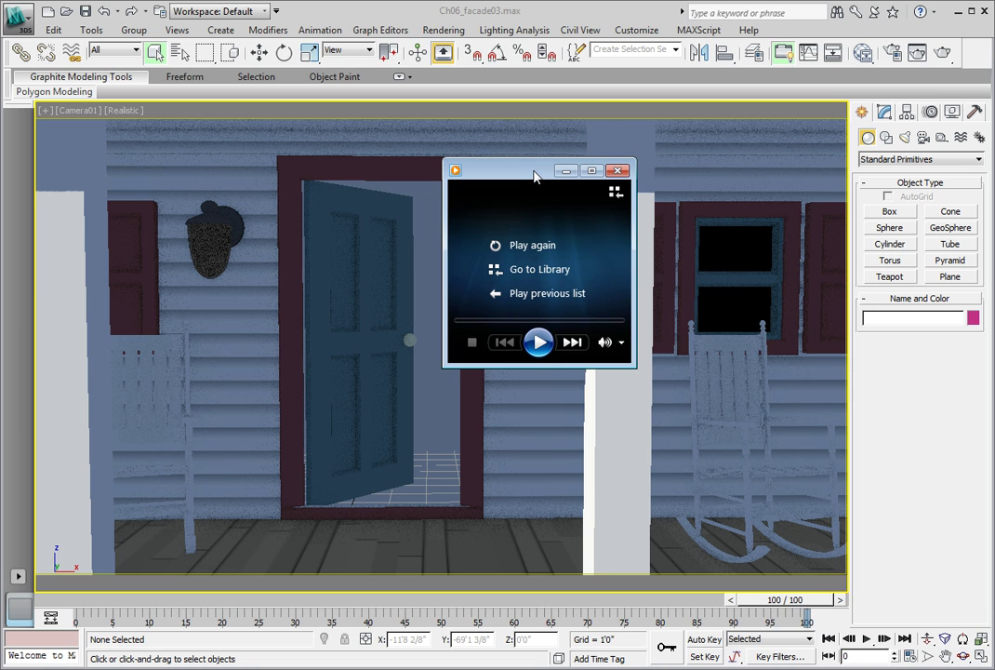
pyautogui.moveTo(535, 177); pyautogui.dragTo(994, 233)
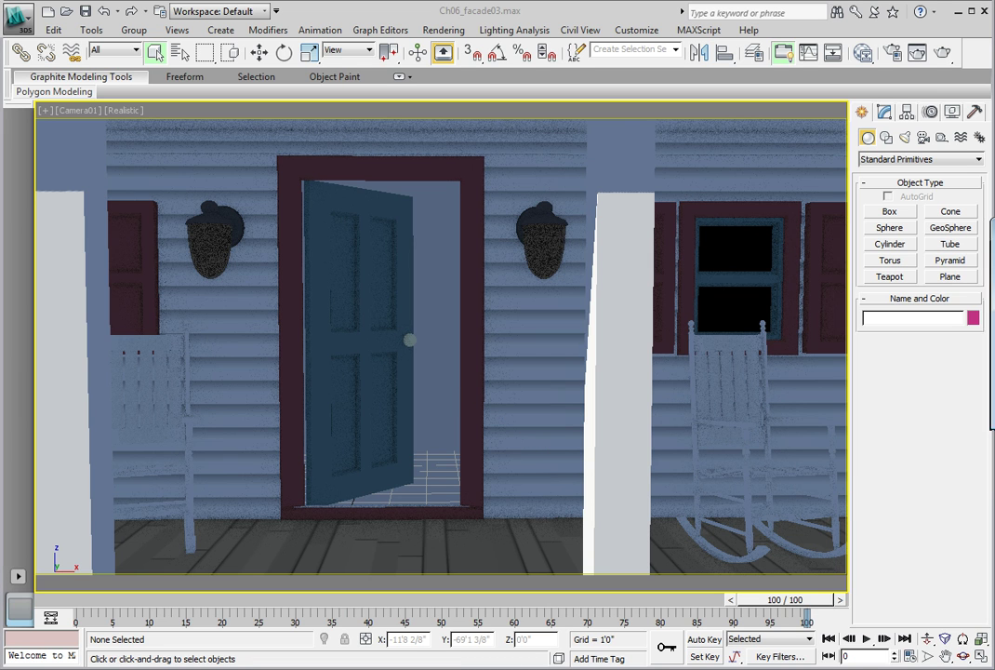